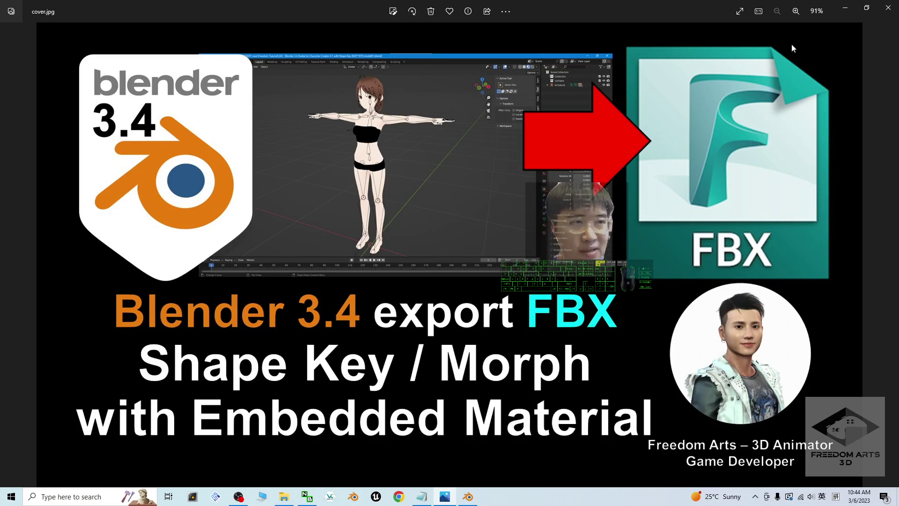
Step: Switch from the cover image to Blender and examine the rigged avatar from several angles
{"action": "left_click", "coordinate": [845, 8]}
{"action": "middle_click_drag", "start_coordinate": [483, 284], "coordinate": [499, 294]}
{"action": "scroll", "coordinate": [469, 228], "scroll_direction": "up", "scroll_amount": 3}
{"action": "scroll", "coordinate": [471, 229], "scroll_direction": "down", "scroll_amount": 2}
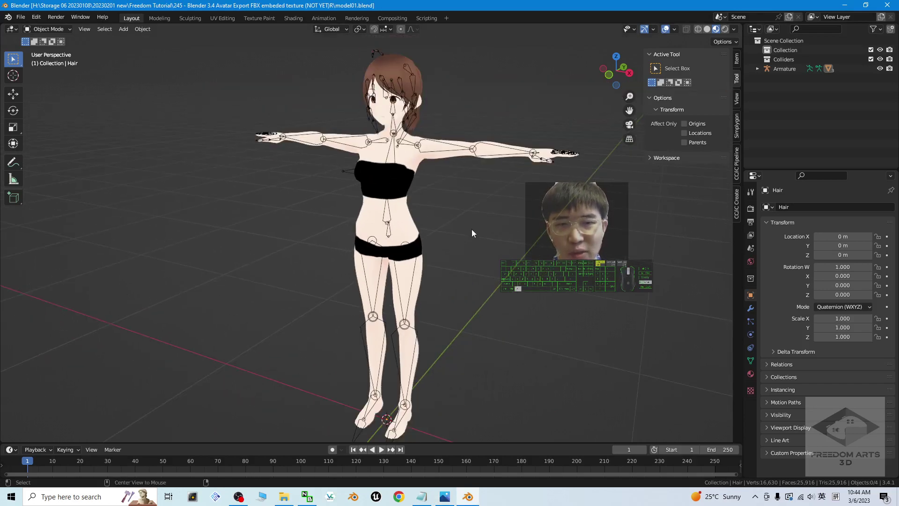
{"action": "scroll", "coordinate": [499, 238], "scroll_direction": "up", "scroll_amount": 3}
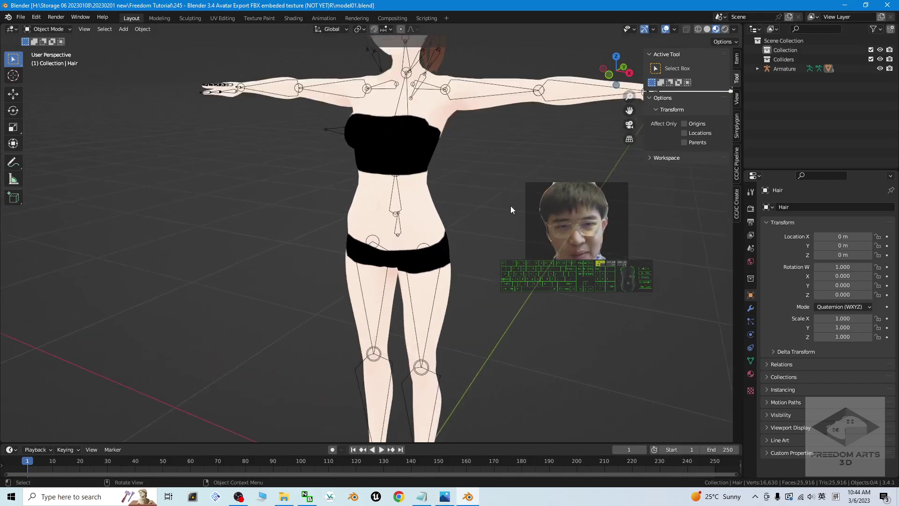
{"action": "middle_click_drag", "start_coordinate": [510, 206], "coordinate": [531, 182]}
{"action": "scroll", "coordinate": [494, 294], "scroll_direction": "down", "scroll_amount": 4}
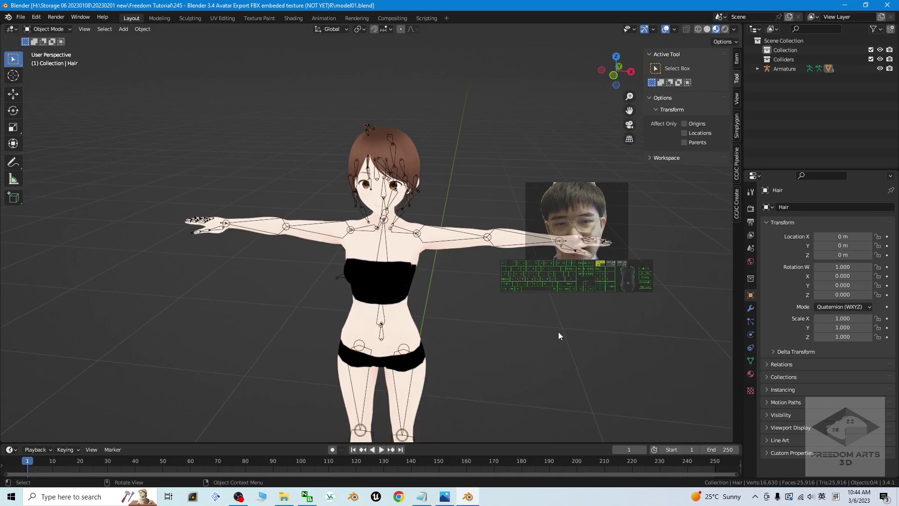
{"action": "left_click_drag", "start_coordinate": [538, 351], "coordinate": [511, 352]}
{"action": "middle_click_drag", "start_coordinate": [534, 332], "coordinate": [259, 63]}
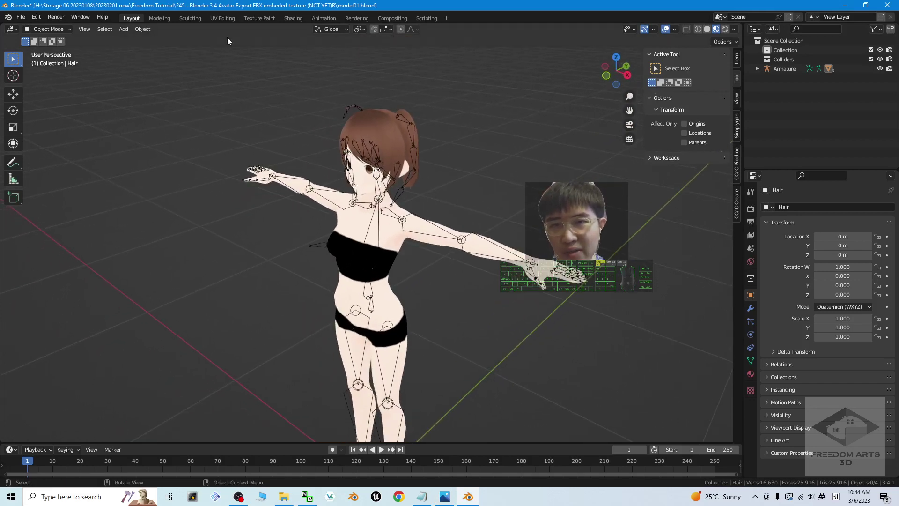
Step: Inspect the avatar's texture images _05, _11, _10 and _01 in the UV Editing workspace
{"action": "left_click", "coordinate": [222, 17]}
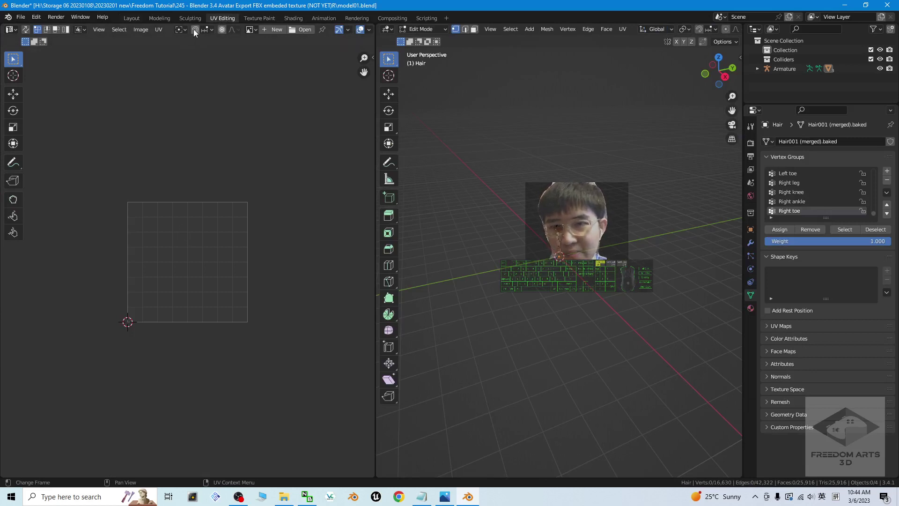
{"action": "left_click", "coordinate": [250, 29]}
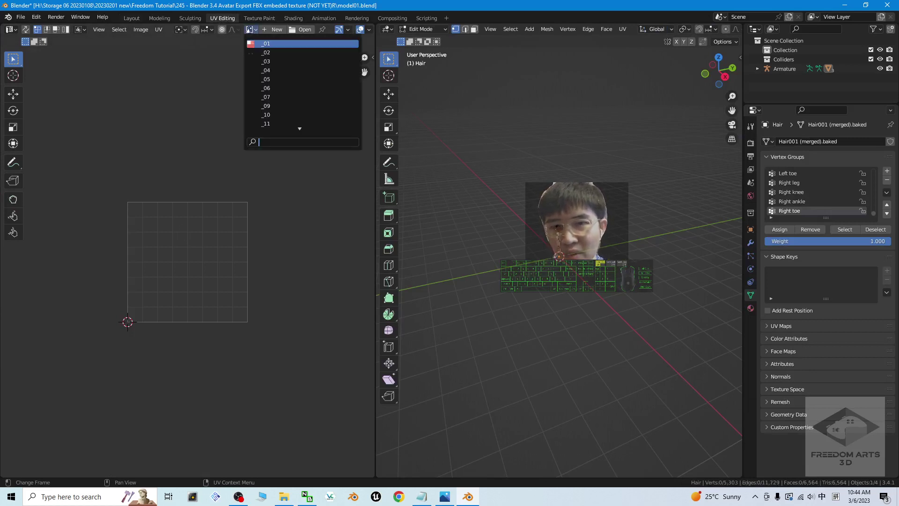
{"action": "left_click", "coordinate": [268, 79]}
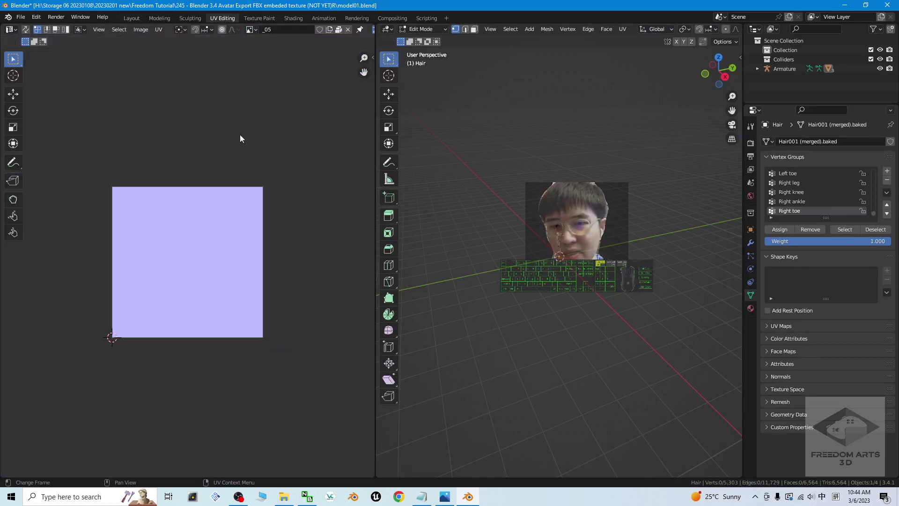
{"action": "left_click", "coordinate": [251, 29]}
{"action": "left_click", "coordinate": [297, 121]}
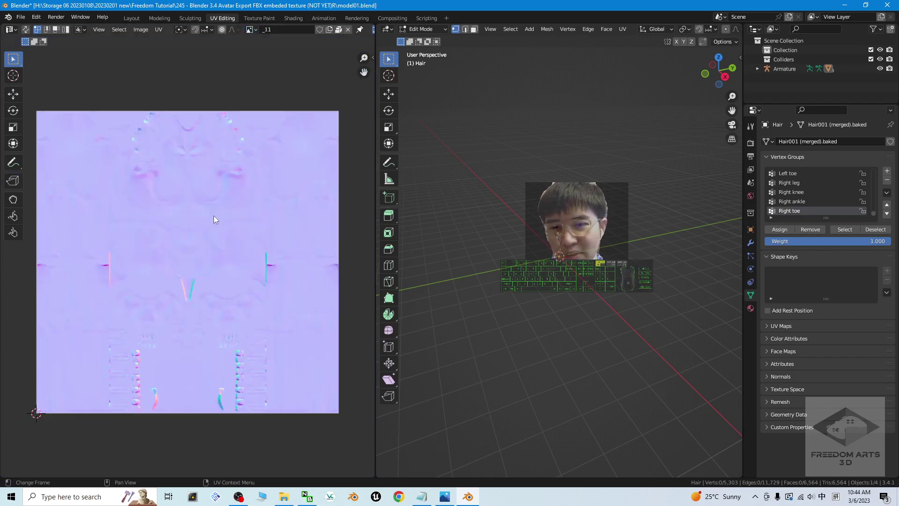
{"action": "left_click", "coordinate": [251, 30]}
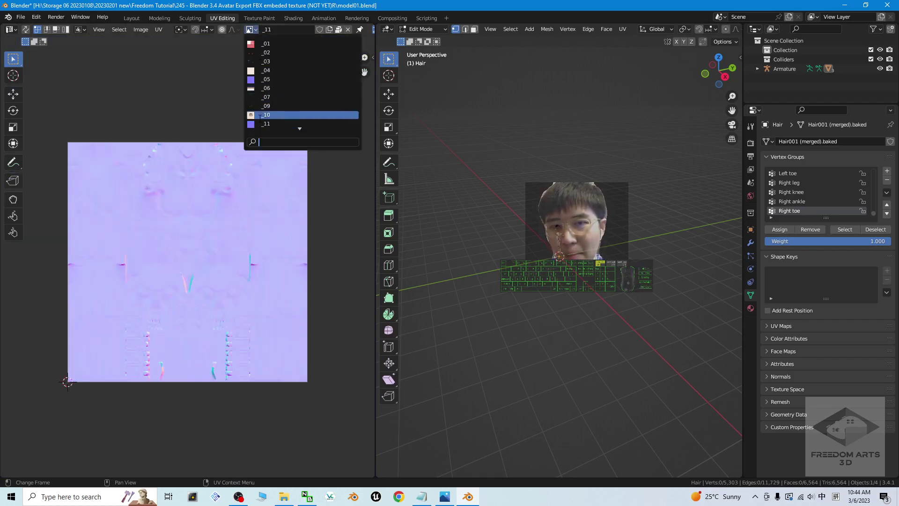
{"action": "left_click", "coordinate": [297, 112]}
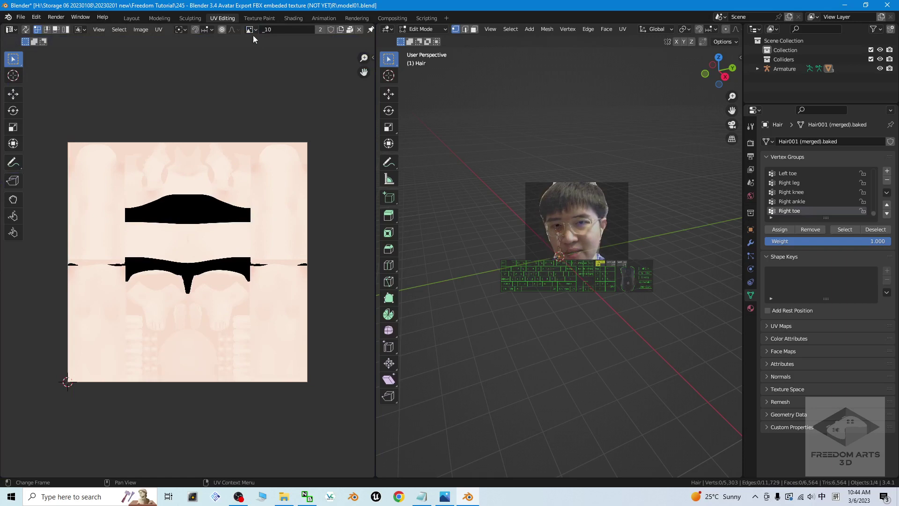
{"action": "left_click", "coordinate": [251, 30]}
{"action": "left_click", "coordinate": [273, 45]}
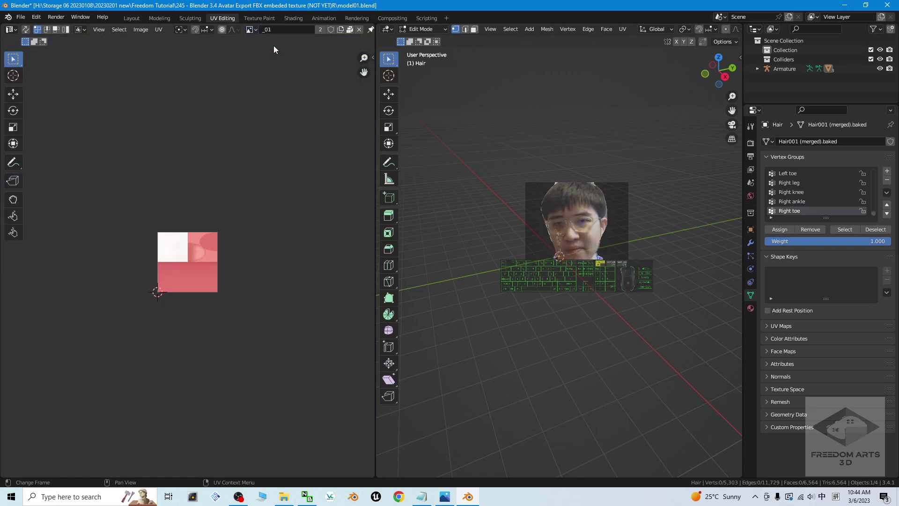
{"action": "scroll", "coordinate": [247, 248], "scroll_direction": "up", "scroll_amount": 3}
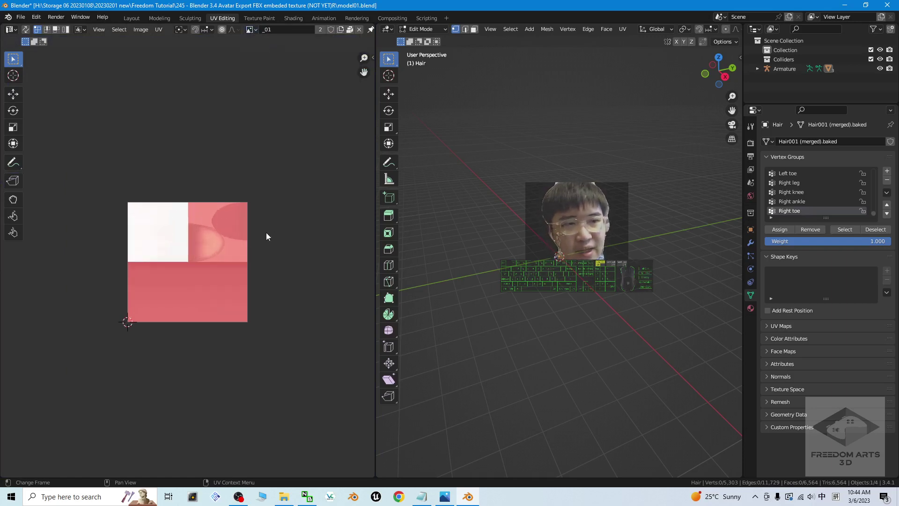
Step: Return to the Layout workspace and select the Face mesh to show its shape keys in the object data properties
{"action": "left_click", "coordinate": [132, 17]}
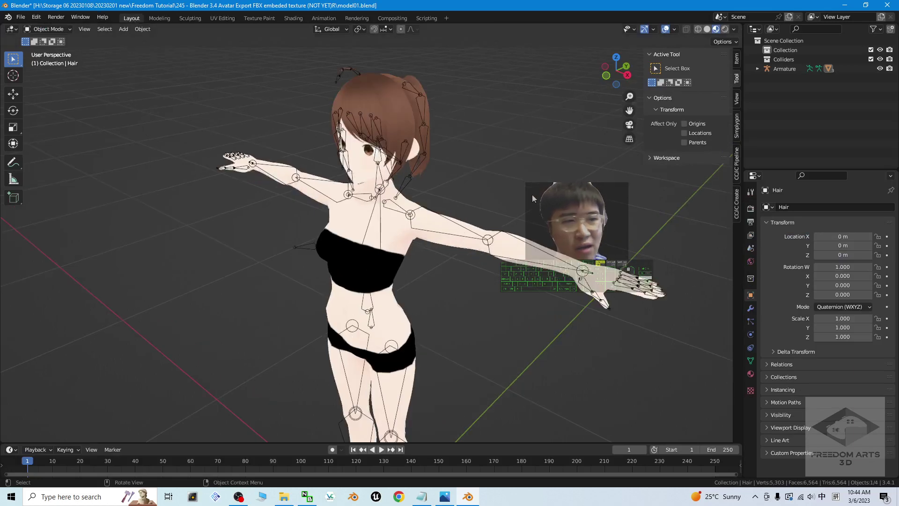
{"action": "scroll", "coordinate": [473, 277], "scroll_direction": "down", "scroll_amount": 1}
{"action": "scroll", "coordinate": [491, 319], "scroll_direction": "up", "scroll_amount": 2}
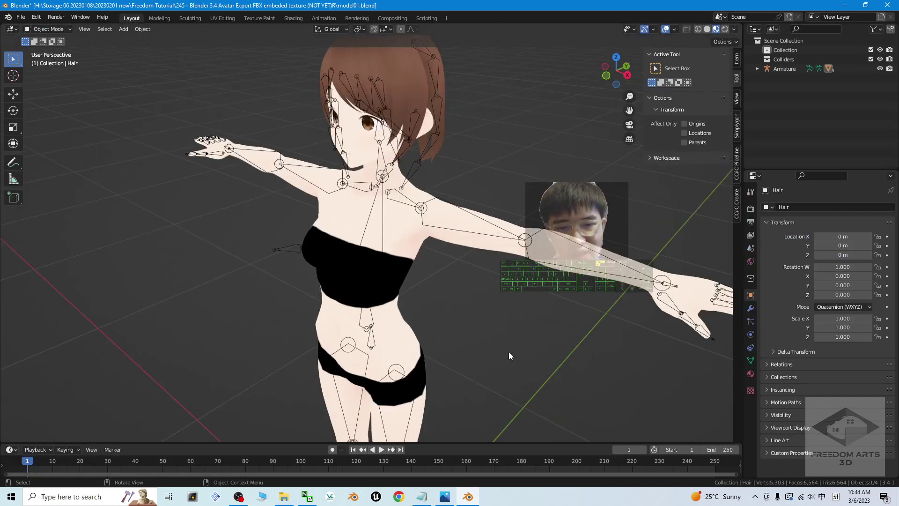
{"action": "middle_click_drag", "start_coordinate": [509, 353], "coordinate": [524, 356]}
{"action": "middle_click_drag", "start_coordinate": [524, 288], "coordinate": [535, 351], "text": "shift"}
{"action": "left_click", "coordinate": [751, 360]}
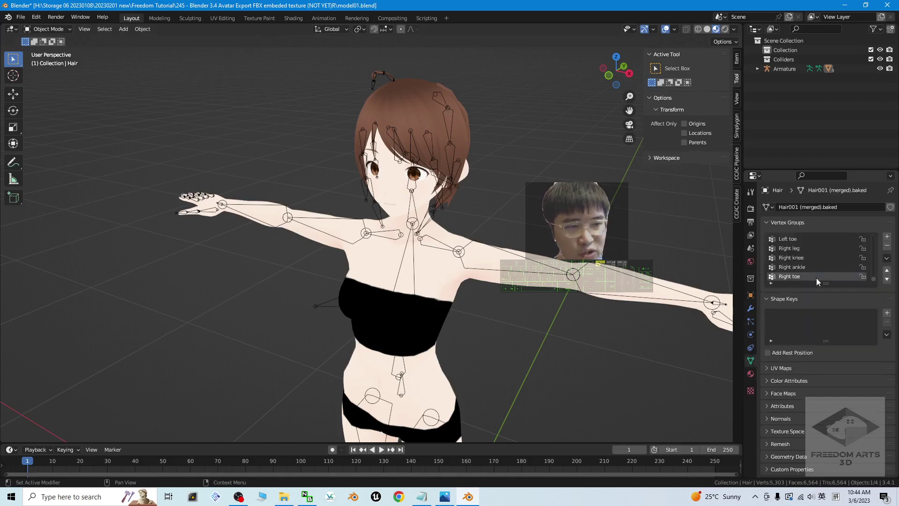
{"action": "left_click", "coordinate": [751, 374]}
{"action": "left_click", "coordinate": [751, 361]}
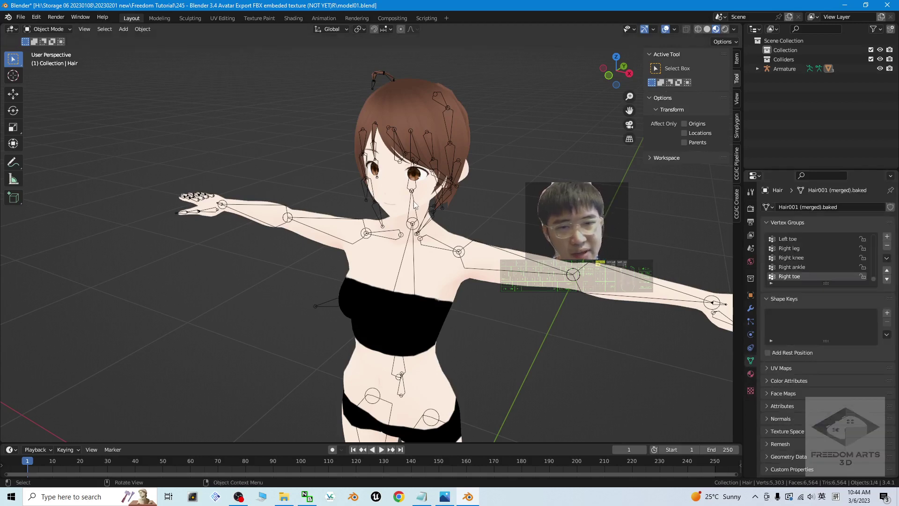
{"action": "left_click", "coordinate": [421, 191]}
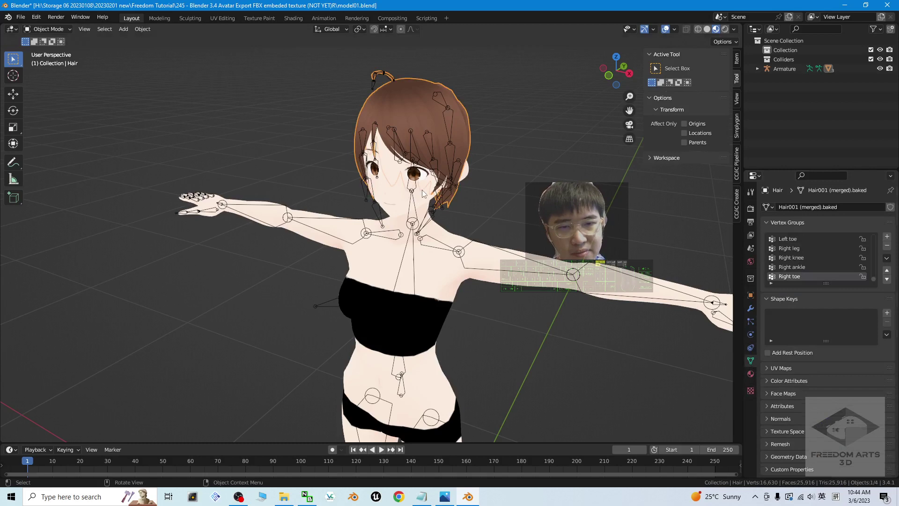
{"action": "left_click", "coordinate": [421, 190]}
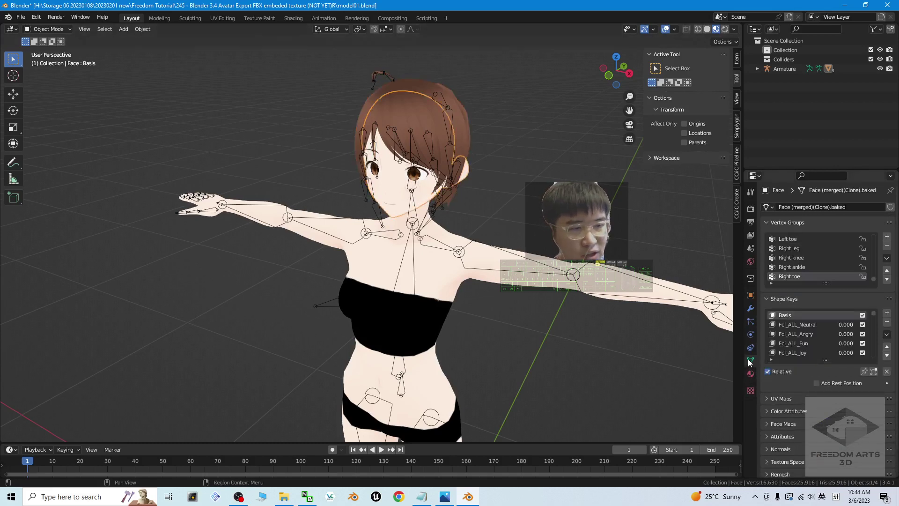
Step: Examine the avatar's face alongside its facial shape keys, such as Fcl_ALL_Angry, Fcl_ALL_Fun and Fcl_ALL_Joy, and view the full body
{"action": "scroll", "coordinate": [531, 204], "scroll_direction": "up", "scroll_amount": 2}
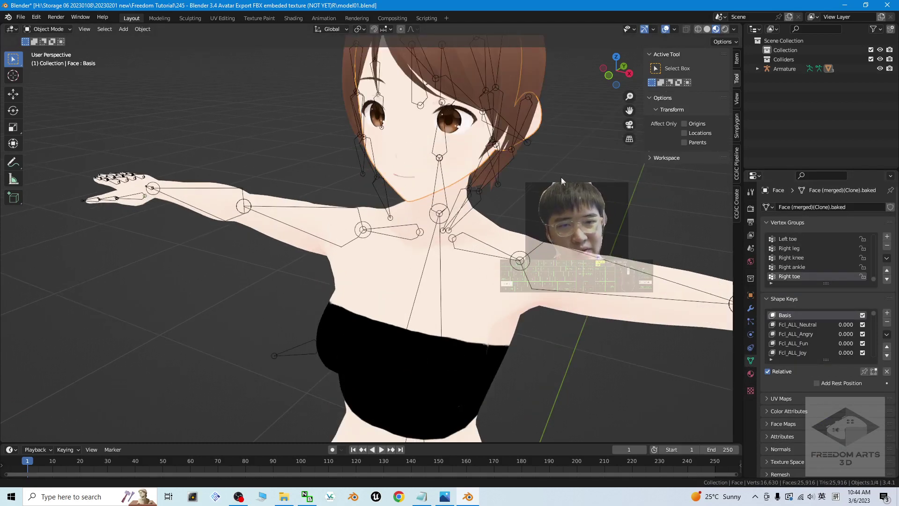
{"action": "middle_click_drag", "start_coordinate": [562, 178], "coordinate": [570, 305], "text": "shift"}
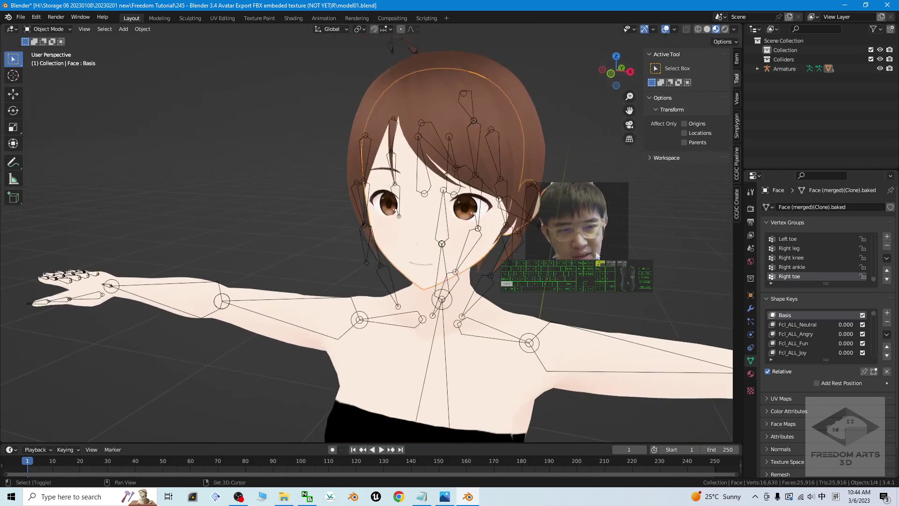
{"action": "middle_click_drag", "start_coordinate": [597, 256], "coordinate": [609, 262]}
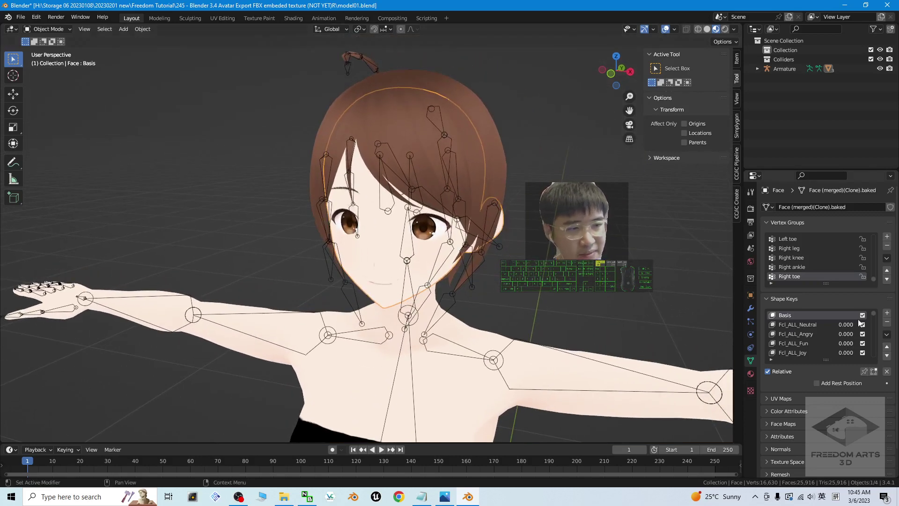
{"action": "left_click_drag", "start_coordinate": [845, 335], "coordinate": [846, 354]}
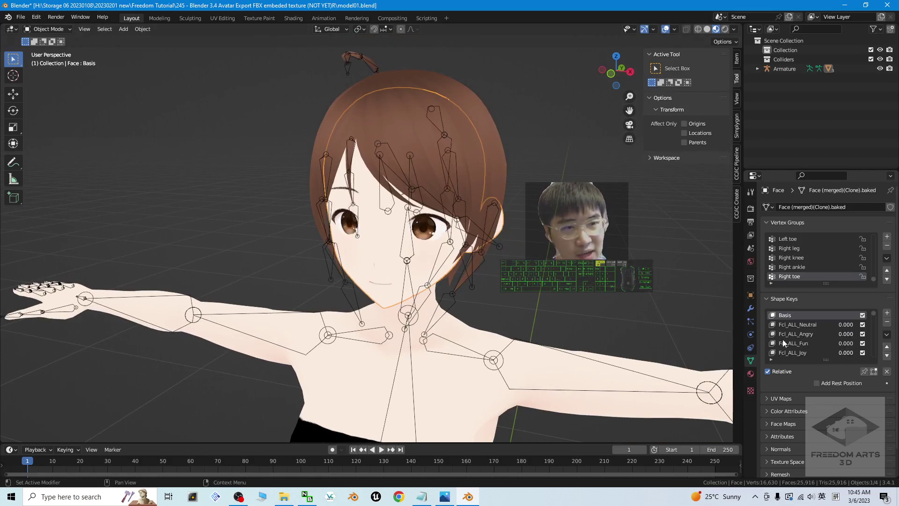
{"action": "scroll", "coordinate": [530, 296], "scroll_direction": "down", "scroll_amount": 3}
{"action": "scroll", "coordinate": [531, 299], "scroll_direction": "down", "scroll_amount": 2}
{"action": "scroll", "coordinate": [532, 370], "scroll_direction": "up", "scroll_amount": 2}
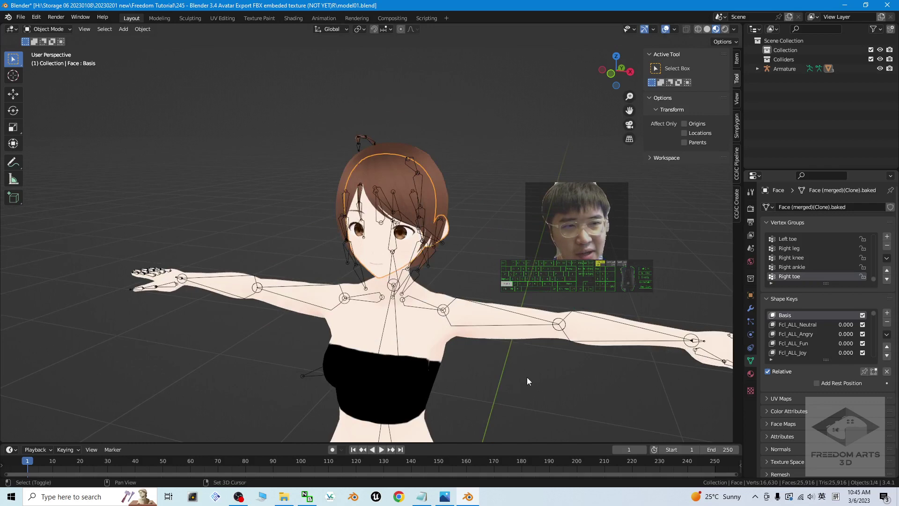
{"action": "middle_click_drag", "start_coordinate": [527, 378], "coordinate": [553, 262], "text": "shift"}
{"action": "scroll", "coordinate": [576, 341], "scroll_direction": "down", "scroll_amount": 4}
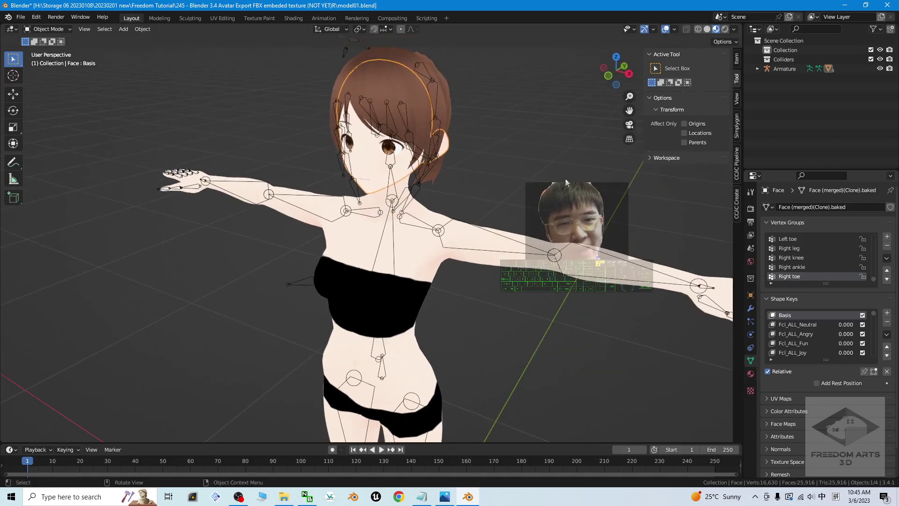
{"action": "middle_click_drag", "start_coordinate": [566, 346], "coordinate": [549, 303]}
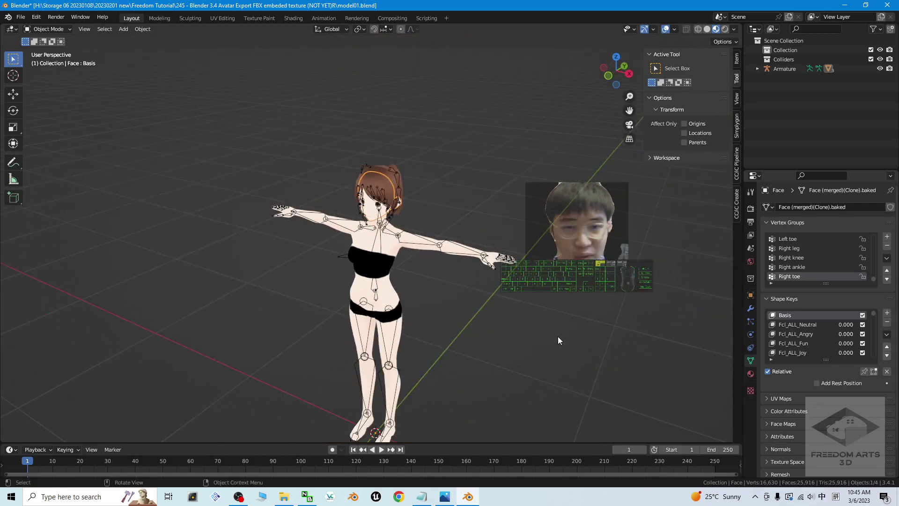
Step: Move the Blender window aside, create a desktop folder named "from Blender" and open it
{"action": "left_click_drag", "start_coordinate": [445, 6], "coordinate": [512, 47]}
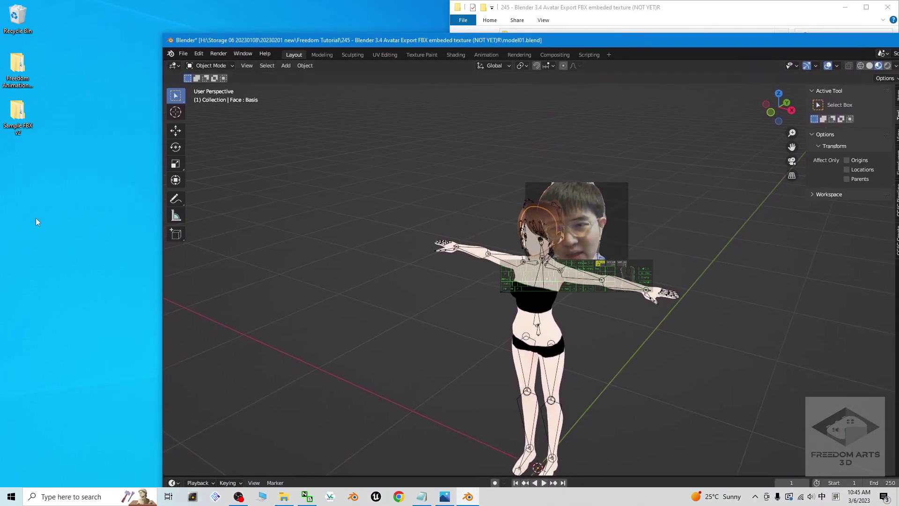
{"action": "right_click", "coordinate": [49, 246]}
{"action": "mouse_move", "coordinate": [159, 346]}
{"action": "left_click", "coordinate": [209, 345]}
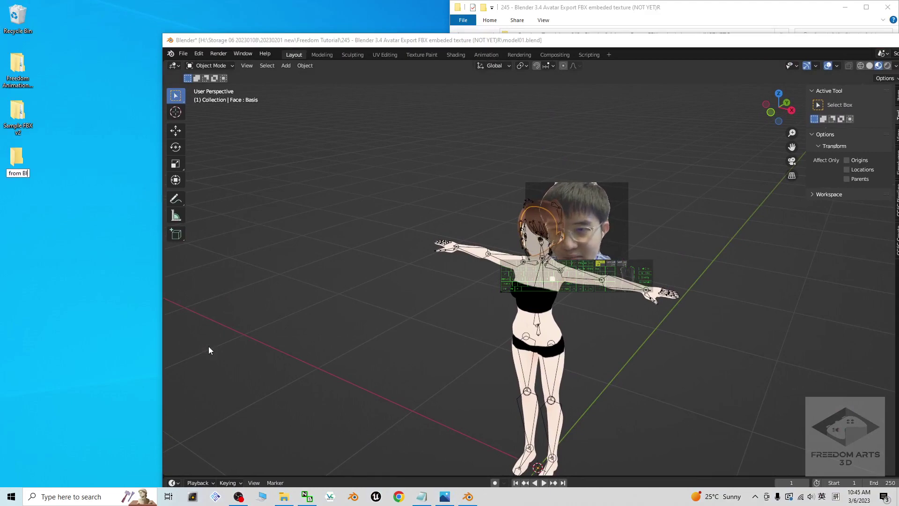
{"action": "type", "text": "from Blender"}
{"action": "key", "text": "Return"}
{"action": "key", "text": "Return"}
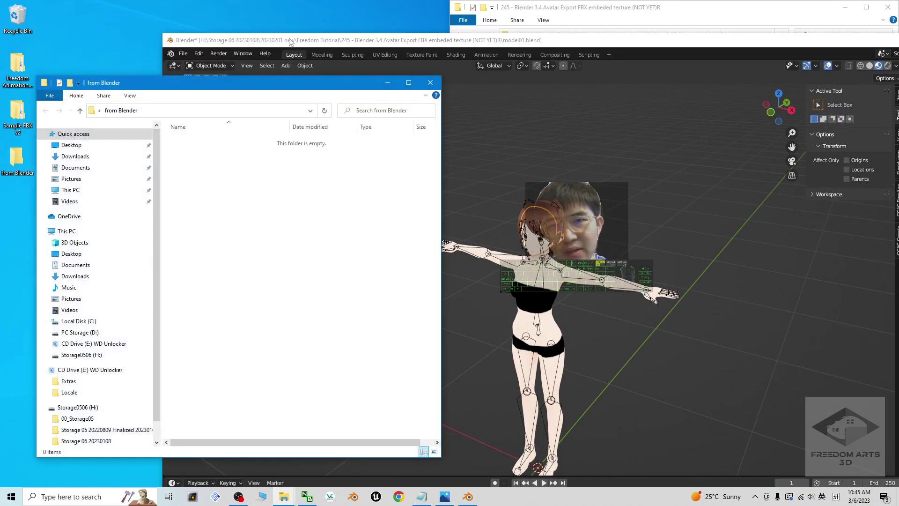
Step: Start an FBX export of the avatar, setting Path Mode to Copy and enabling embedded textures
{"action": "left_click_drag", "start_coordinate": [289, 38], "coordinate": [356, 42]}
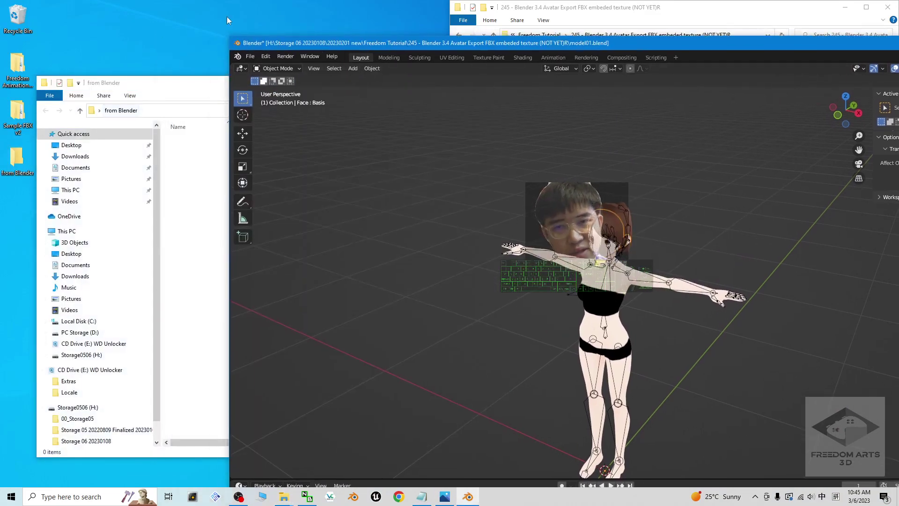
{"action": "left_click", "coordinate": [250, 57]}
{"action": "mouse_move", "coordinate": [269, 192]}
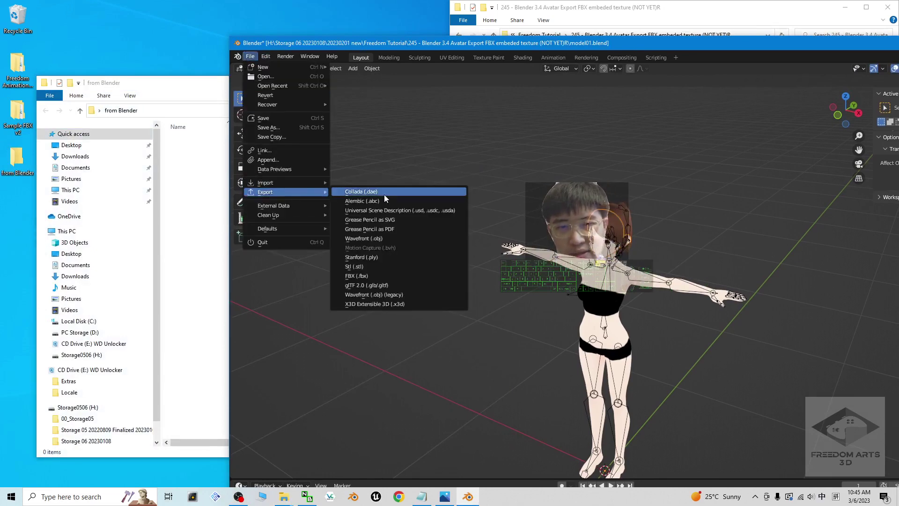
{"action": "left_click", "coordinate": [368, 276]}
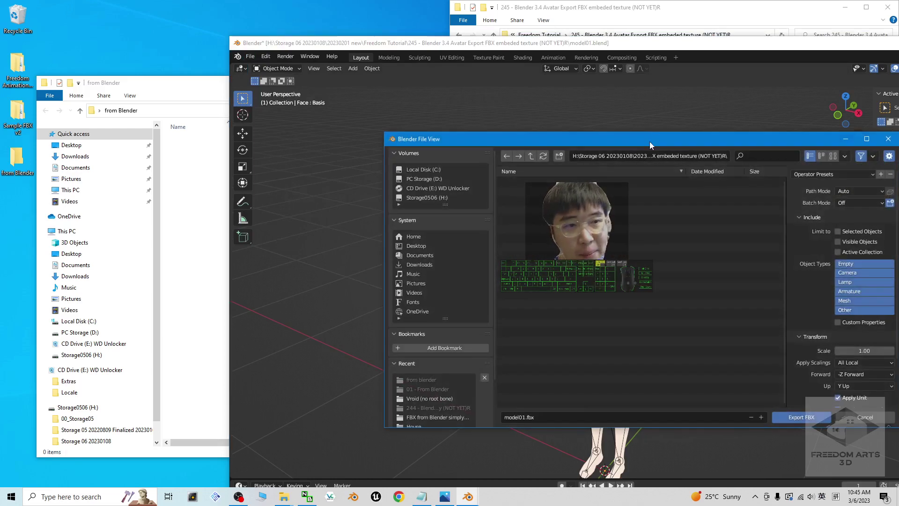
{"action": "left_click_drag", "start_coordinate": [650, 142], "coordinate": [428, 158]}
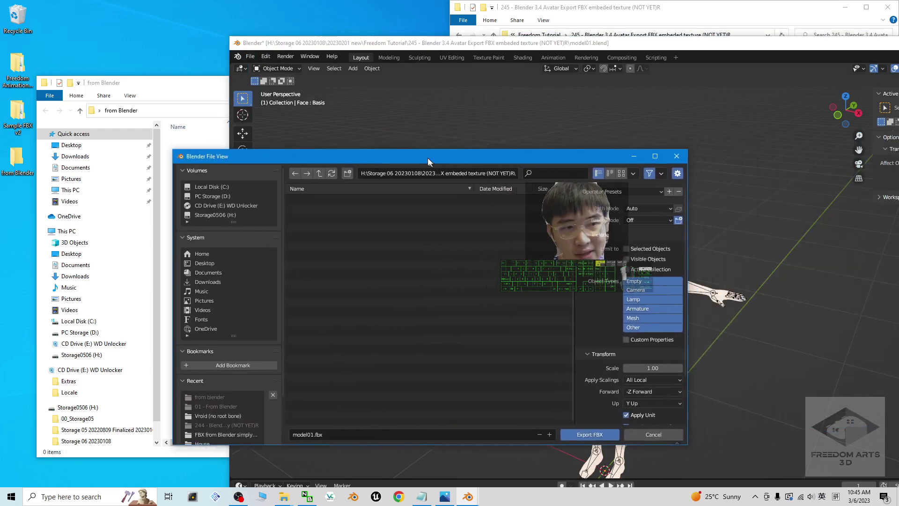
{"action": "left_click", "coordinate": [628, 209]}
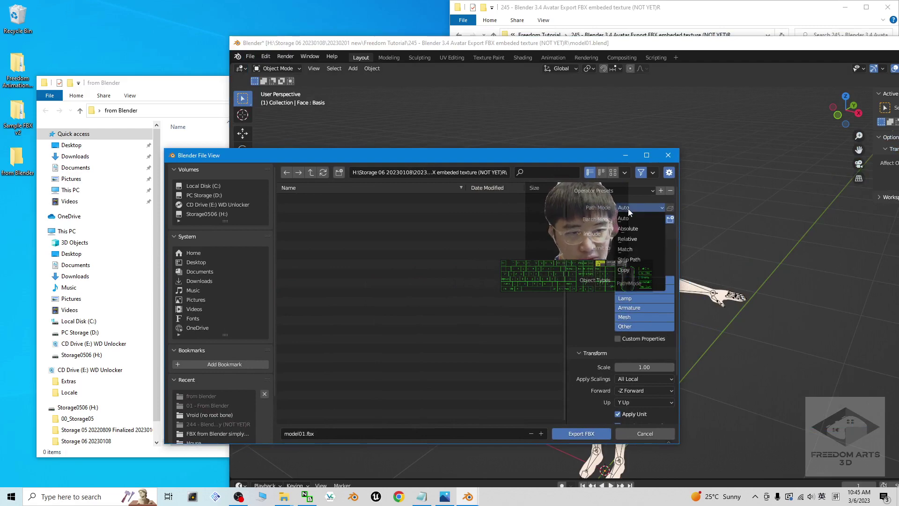
{"action": "left_click", "coordinate": [628, 270]}
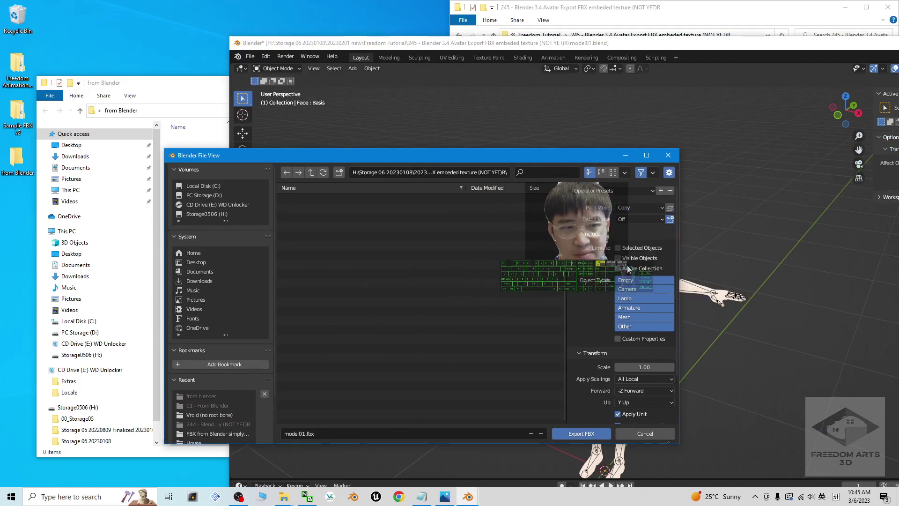
{"action": "left_click", "coordinate": [671, 208]}
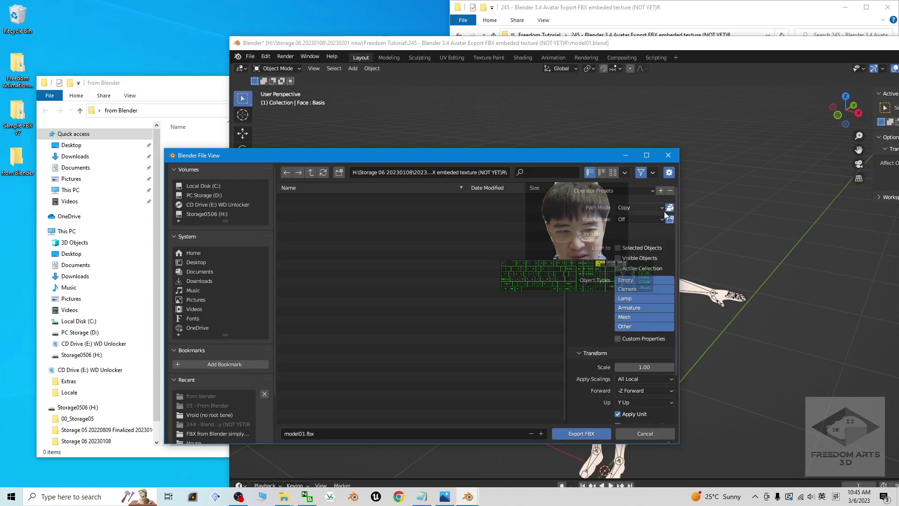
Step: Move the export dialog aside and copy the full path of the desktop folder "from Blender" in File Explorer
{"action": "scroll", "coordinate": [650, 315], "scroll_direction": "down", "scroll_amount": 3}
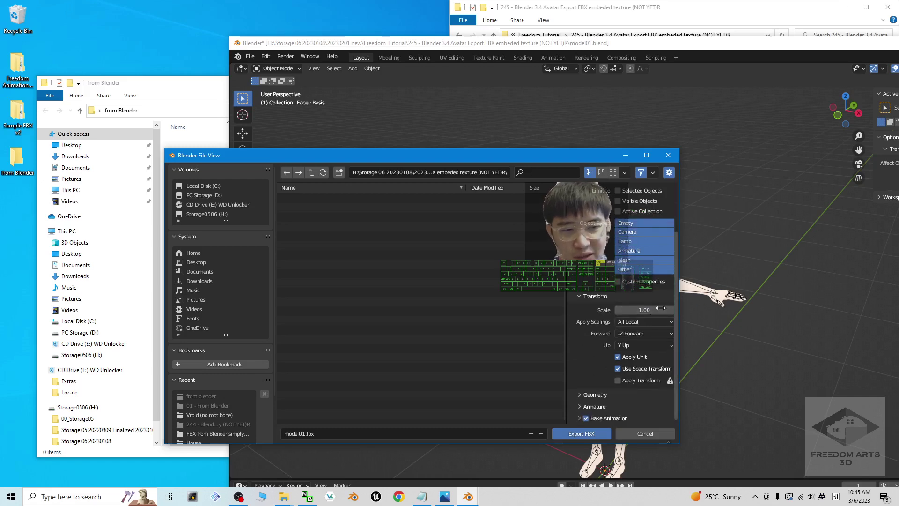
{"action": "left_click_drag", "start_coordinate": [517, 159], "coordinate": [555, 124]}
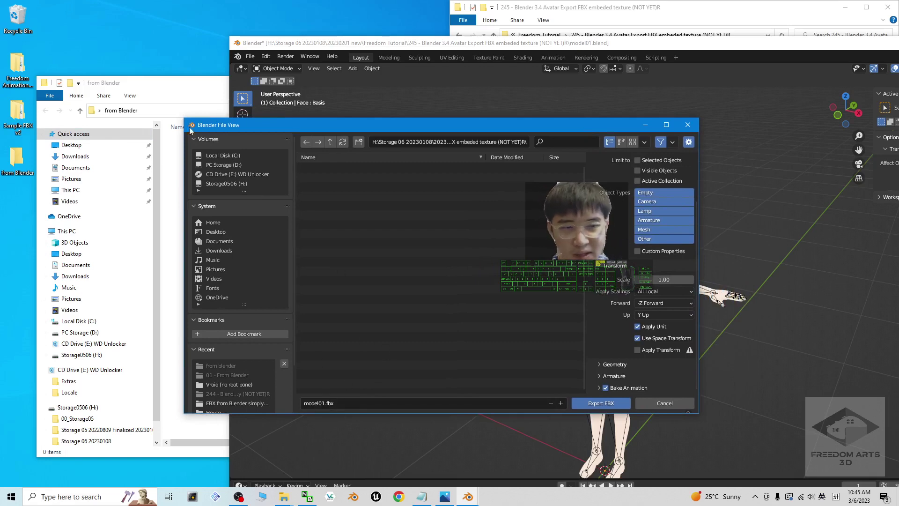
{"action": "left_click", "coordinate": [181, 89]}
{"action": "left_click_drag", "start_coordinate": [509, 124], "coordinate": [533, 106]}
{"action": "left_click", "coordinate": [144, 120]}
{"action": "left_click", "coordinate": [143, 111]}
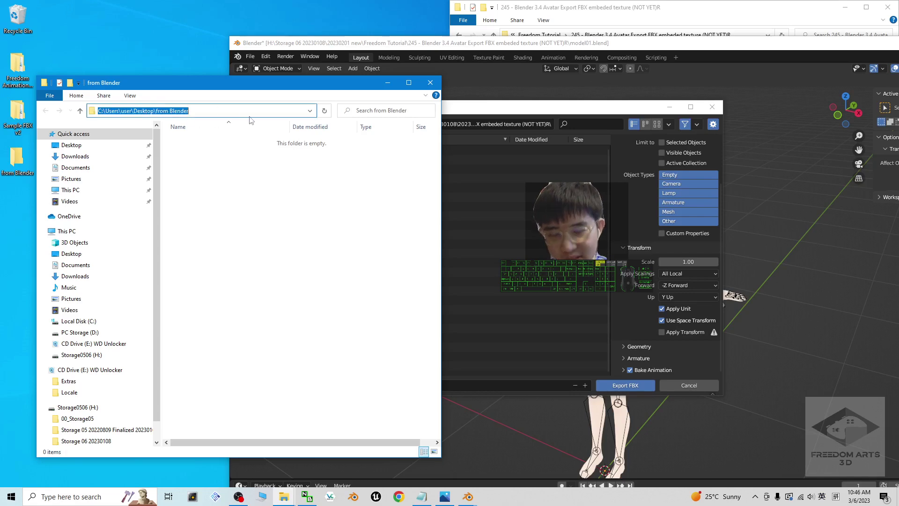
Step: Set the export location to C:\Users\user\Desktop\from Blender and export the avatar as model01.fbx
{"action": "left_click", "coordinate": [520, 124]}
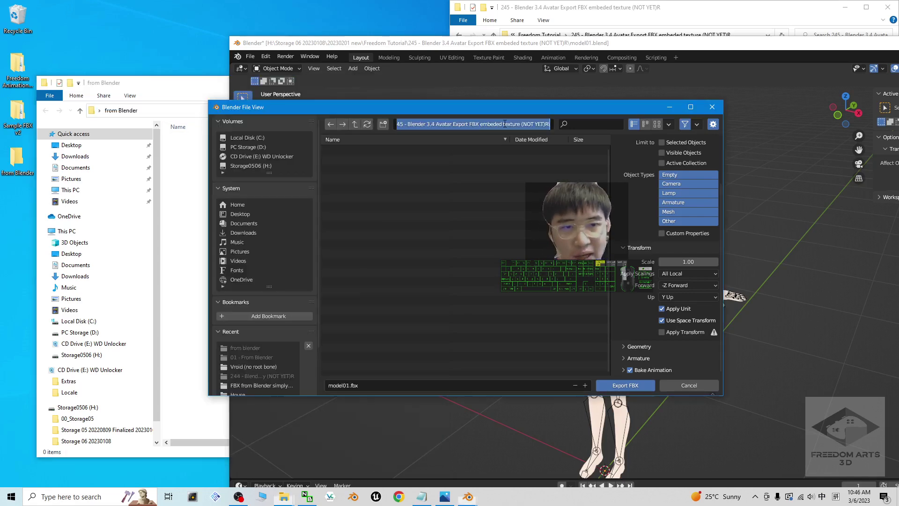
{"action": "key", "text": "ctrl+v"}
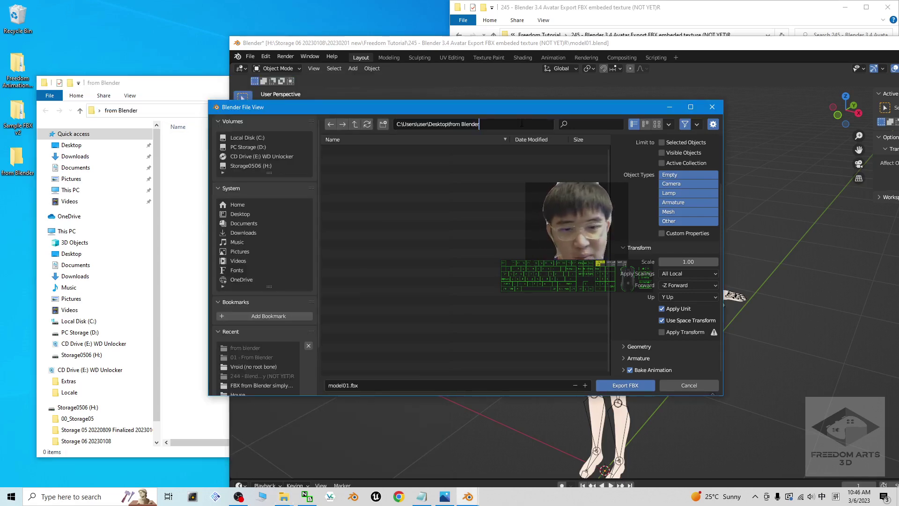
{"action": "key", "text": "Return"}
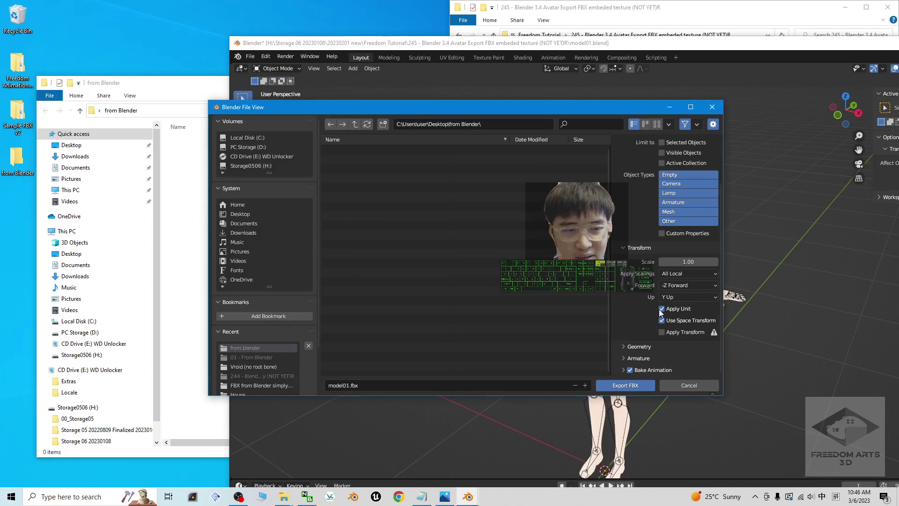
{"action": "left_click", "coordinate": [628, 385]}
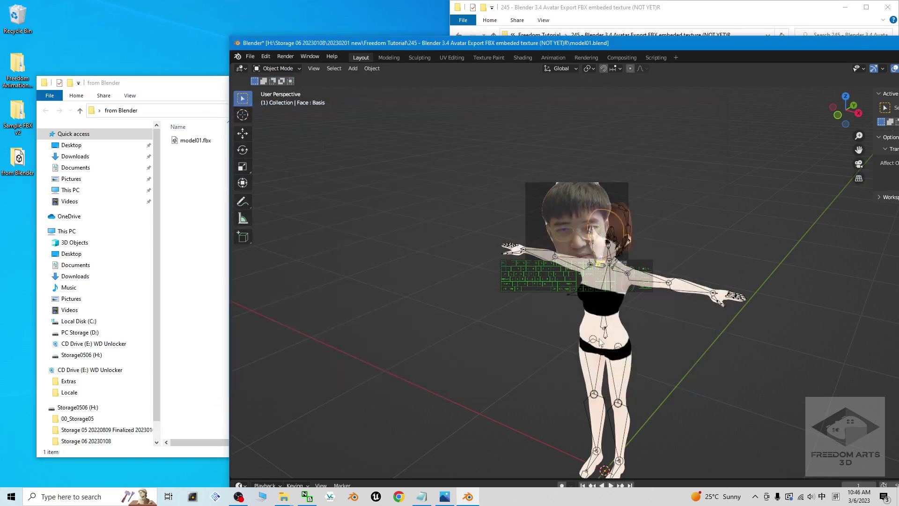
Step: Open the exported model01.fbx from its folder in 3D Viewer, inspect the textured avatar from another angle and close the viewer
{"action": "key", "text": "alt+Tab"}
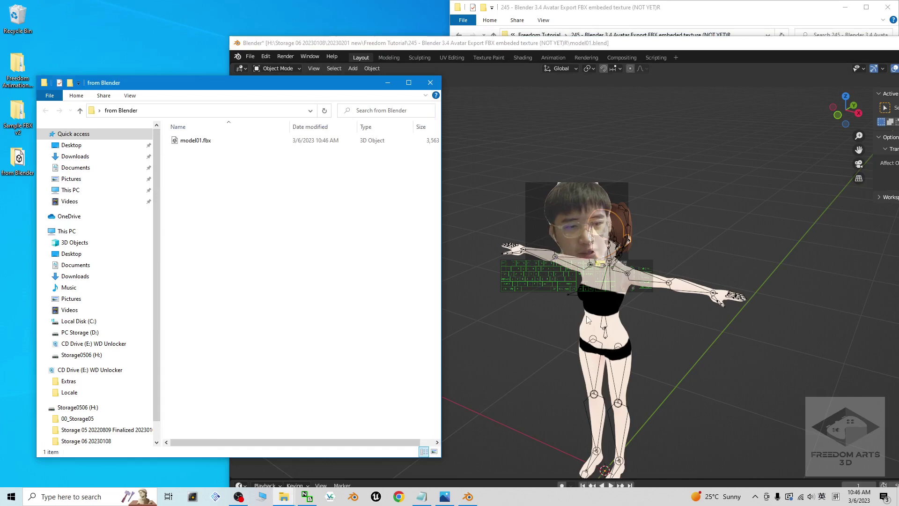
{"action": "left_click", "coordinate": [204, 143]}
{"action": "double_click", "coordinate": [204, 142]}
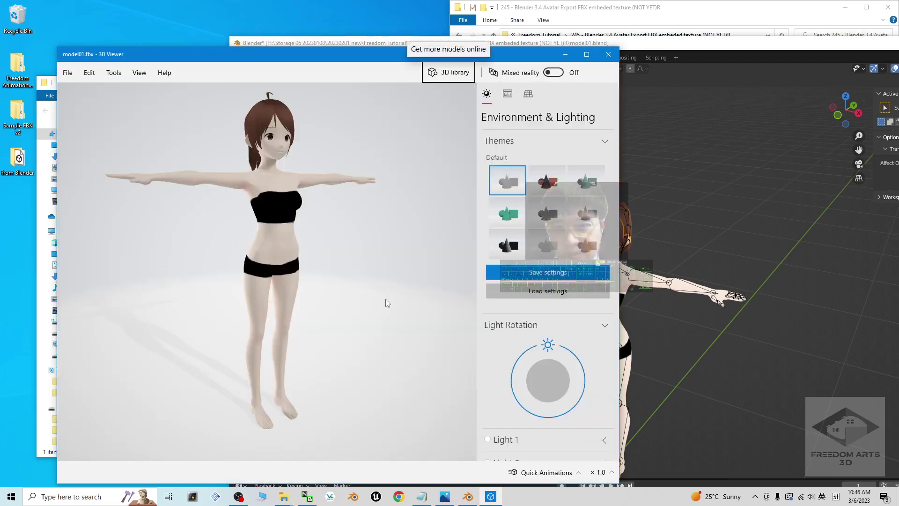
{"action": "left_click_drag", "start_coordinate": [385, 300], "coordinate": [338, 281]}
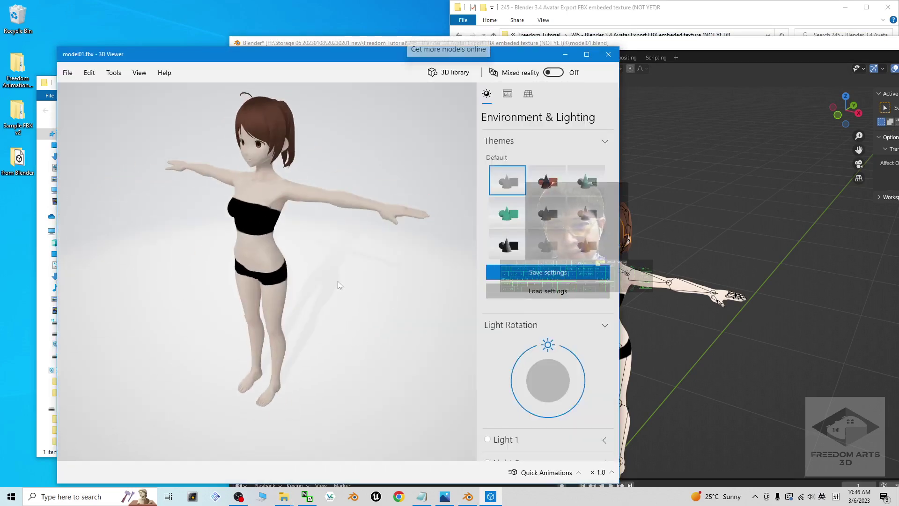
{"action": "left_click", "coordinate": [609, 54]}
Step: Reposition the Blender window, bring the "from Blender" folder forward to review model01.fbx, and show the cover.jpg image
{"action": "left_click_drag", "start_coordinate": [646, 46], "coordinate": [604, 19]}
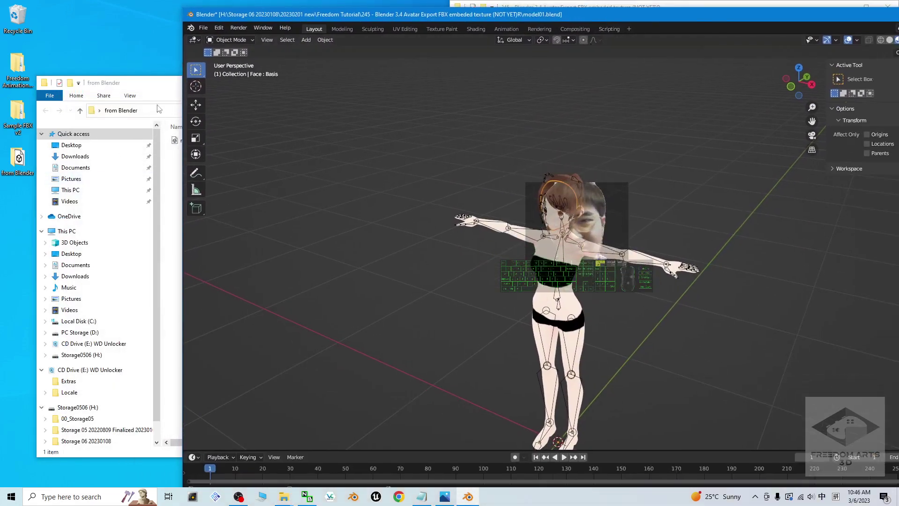
{"action": "left_click", "coordinate": [173, 95]}
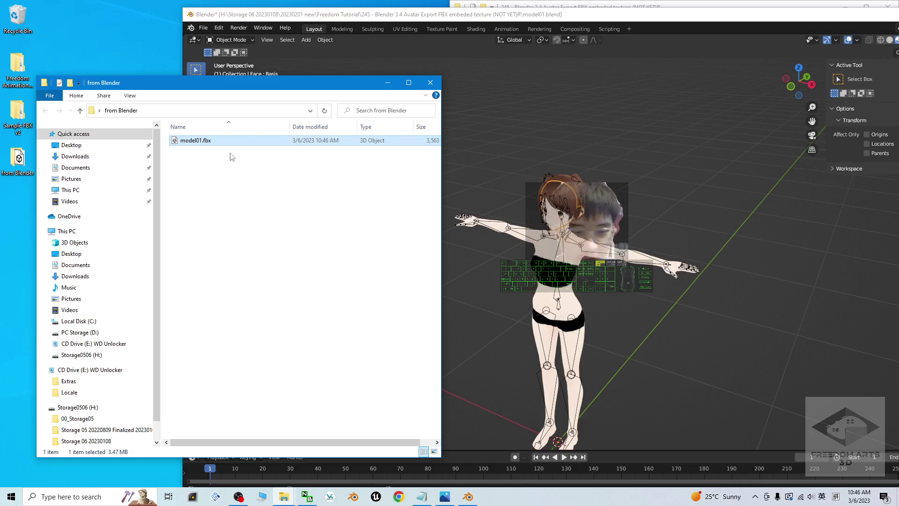
{"action": "left_click", "coordinate": [329, 214]}
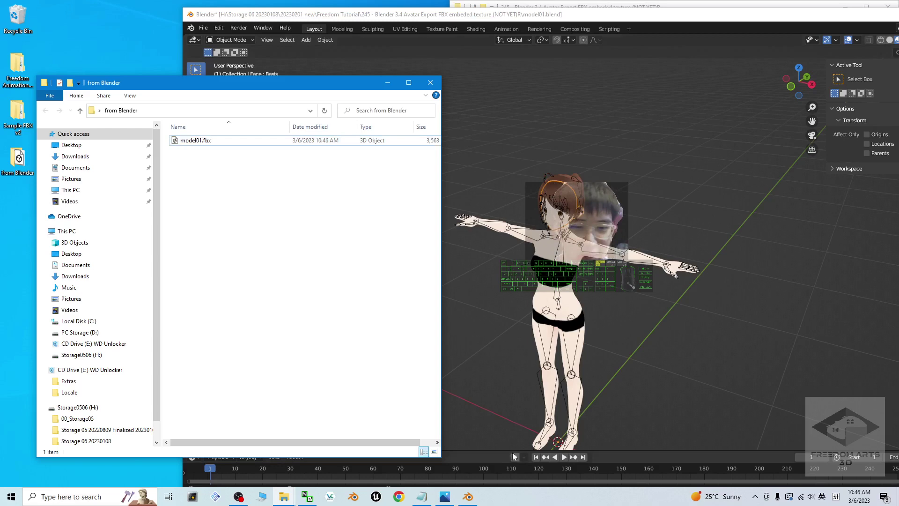
{"action": "left_click", "coordinate": [445, 496]}
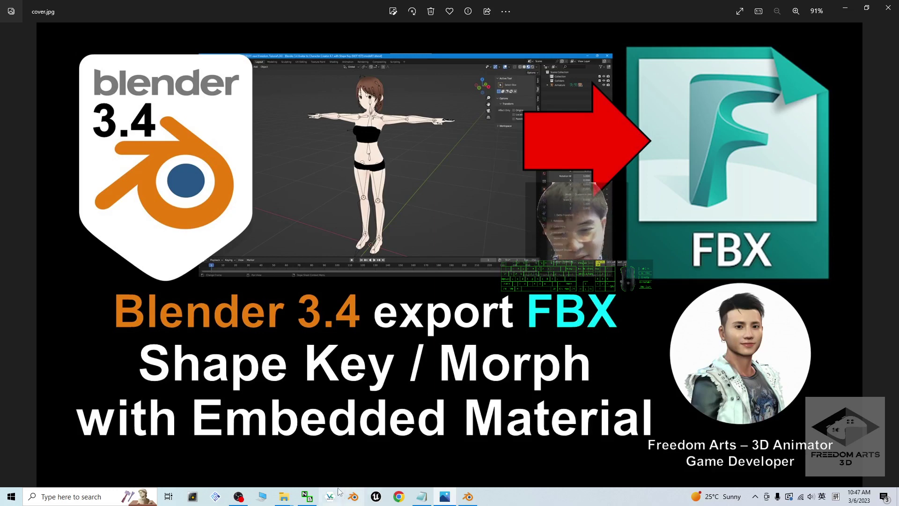
Step: Switch back to Blender, examine the rigged avatar up close and from several angles, and return to the cover.jpg image
{"action": "left_click", "coordinate": [468, 497]}
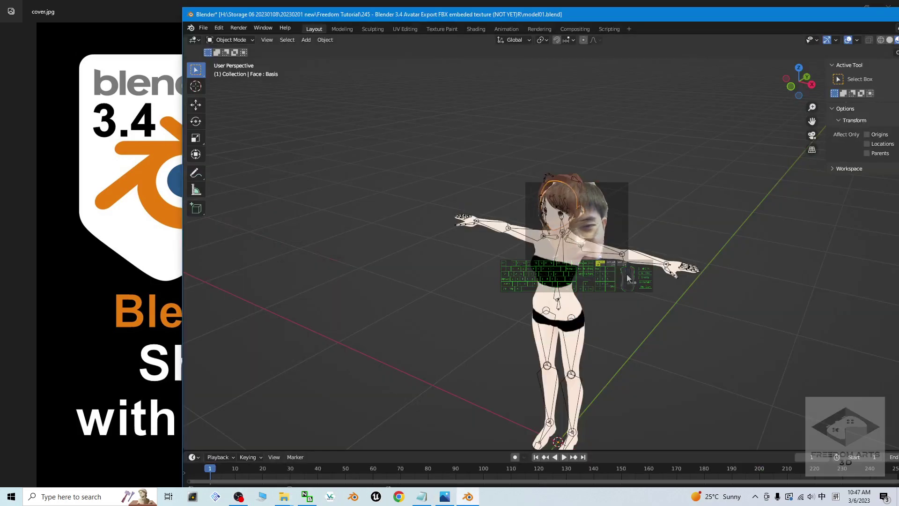
{"action": "scroll", "coordinate": [629, 277], "scroll_direction": "up", "scroll_amount": 5}
{"action": "left_click", "coordinate": [721, 359]}
{"action": "middle_click_drag", "start_coordinate": [659, 373], "coordinate": [685, 365]}
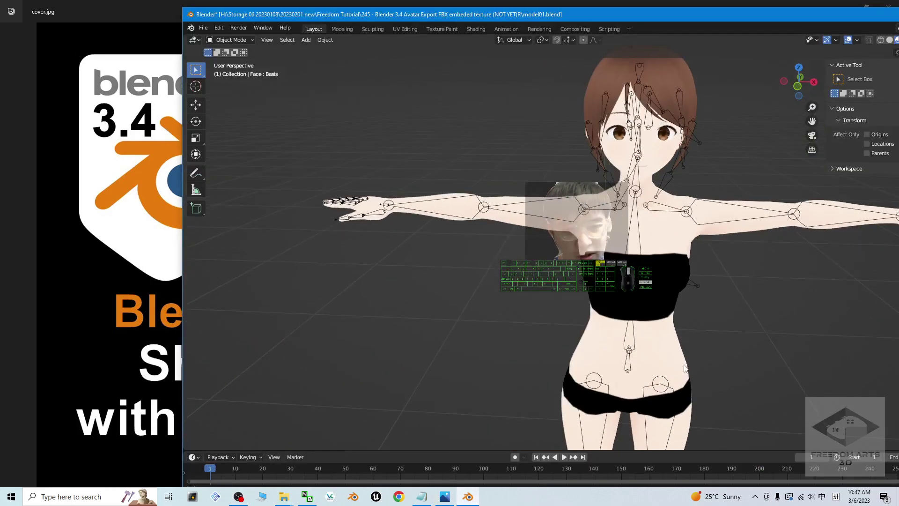
{"action": "scroll", "coordinate": [685, 368], "scroll_direction": "down", "scroll_amount": 2}
{"action": "middle_click_drag", "start_coordinate": [782, 350], "coordinate": [636, 353], "text": "shift"}
{"action": "scroll", "coordinate": [656, 281], "scroll_direction": "up", "scroll_amount": 2}
{"action": "scroll", "coordinate": [673, 287], "scroll_direction": "down", "scroll_amount": 5}
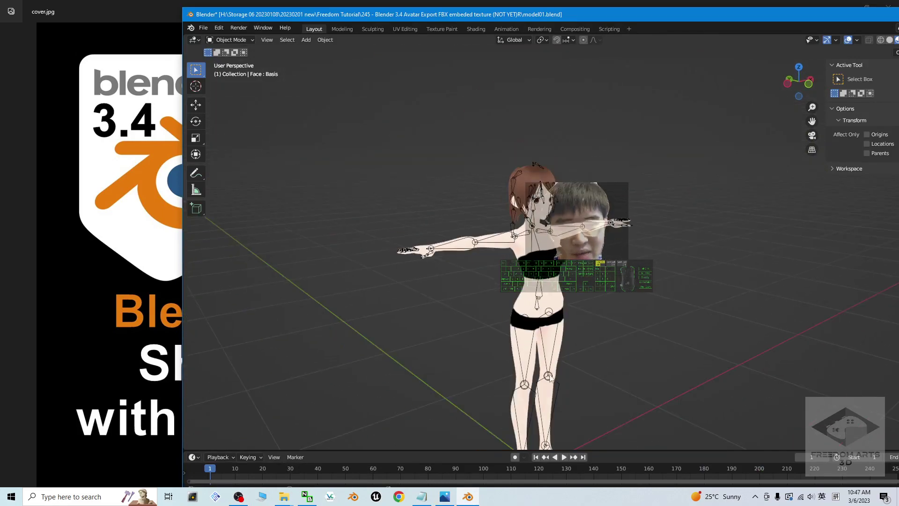
{"action": "middle_click_drag", "start_coordinate": [551, 378], "coordinate": [532, 383]}
{"action": "scroll", "coordinate": [547, 280], "scroll_direction": "up", "scroll_amount": 4}
{"action": "scroll", "coordinate": [555, 305], "scroll_direction": "down", "scroll_amount": 1}
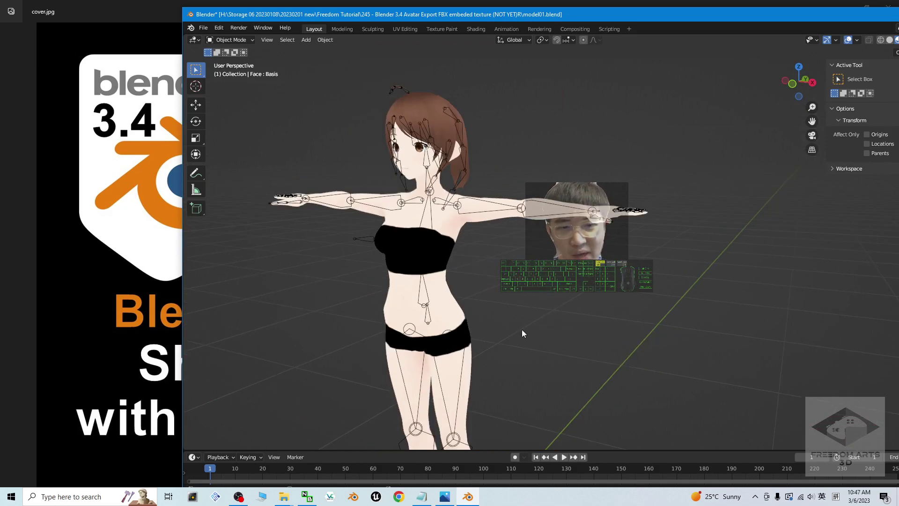
{"action": "middle_click_drag", "start_coordinate": [522, 329], "coordinate": [657, 370]}
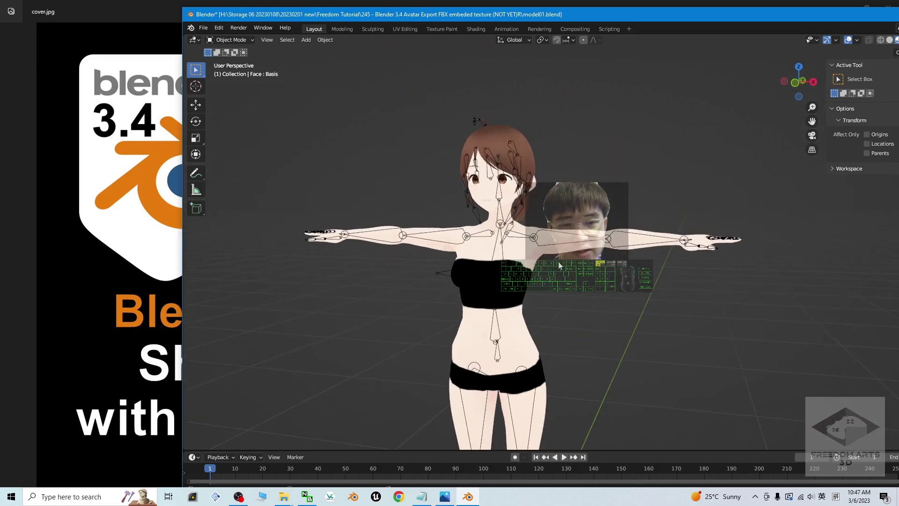
{"action": "scroll", "coordinate": [473, 276], "scroll_direction": "up", "scroll_amount": 2}
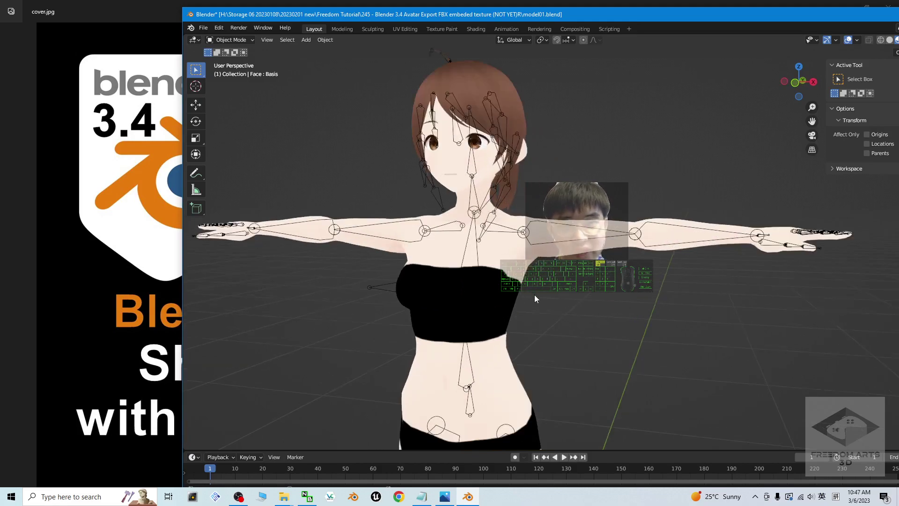
{"action": "middle_click_drag", "start_coordinate": [534, 294], "coordinate": [576, 349]}
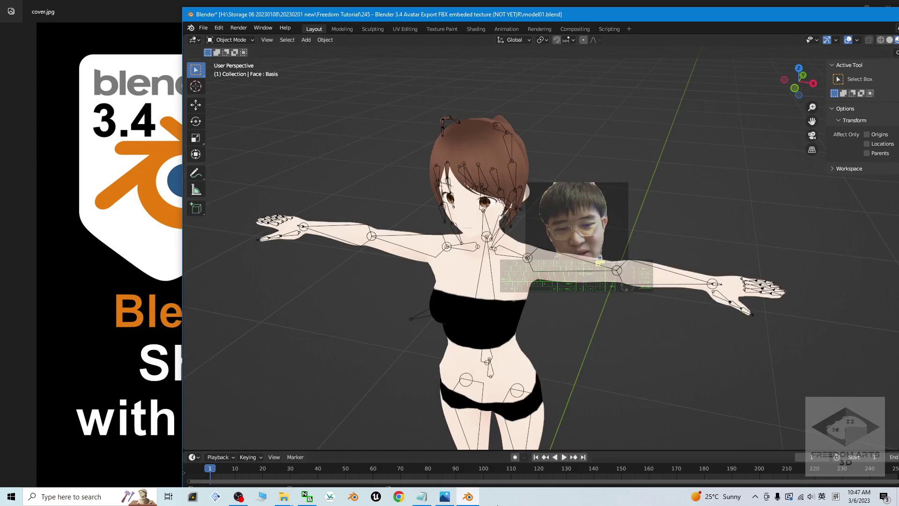
{"action": "left_click", "coordinate": [447, 498]}
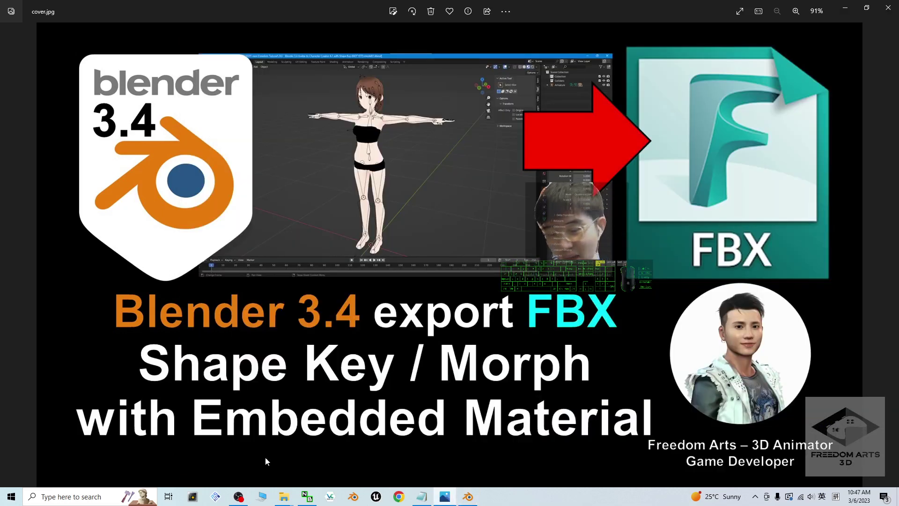